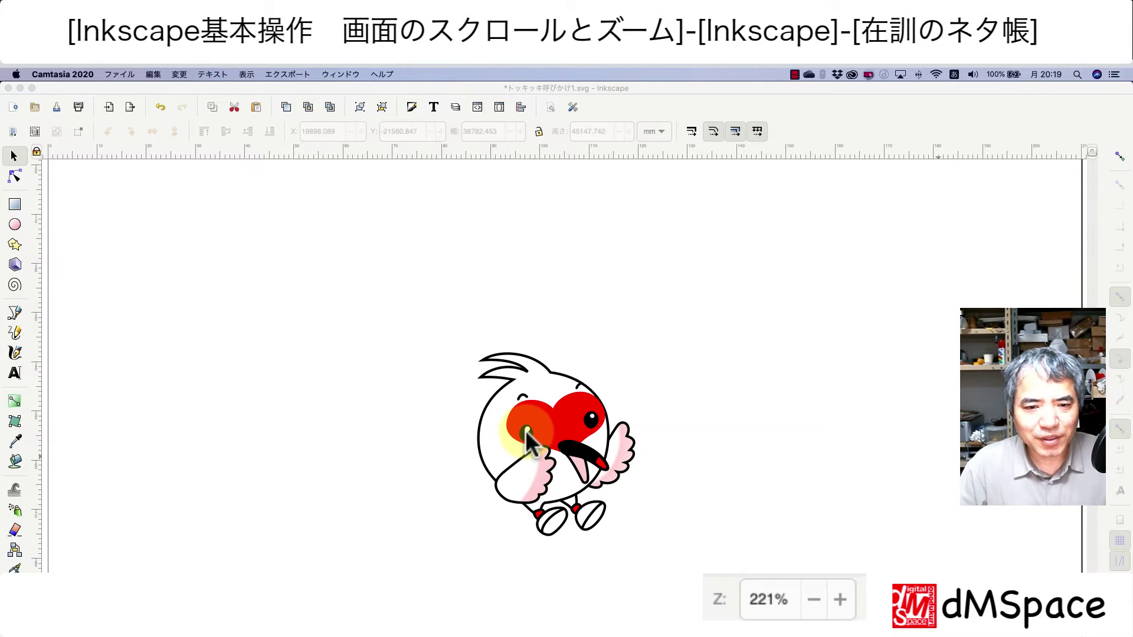
Zoom in over the bird's left eye to about 986%
scroll(525, 294, up, 1)
scroll(525, 295, up, 1)
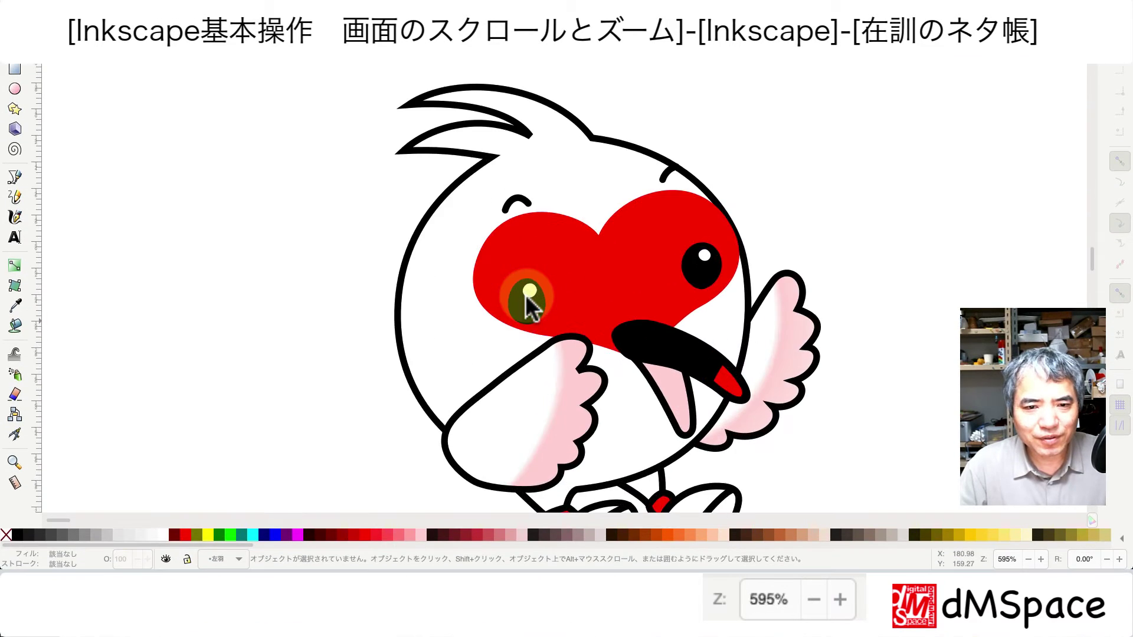
scroll(525, 295, up, 1)
scroll(525, 295, up, 1)
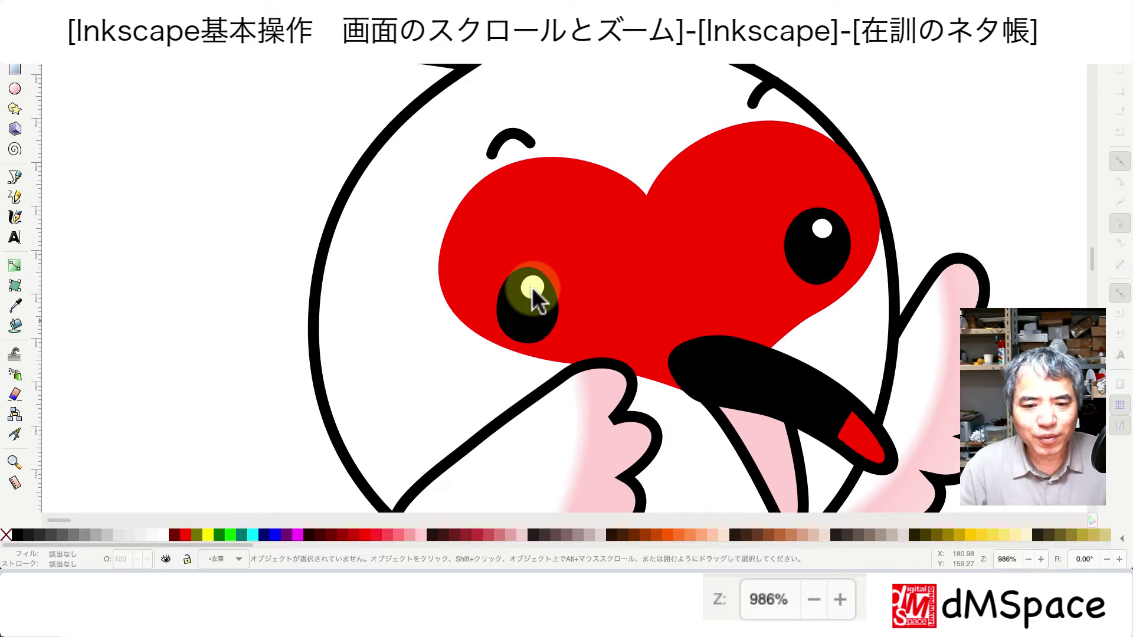
Zoom into the eye's white highlight to 25600%, revealing the text 256倍まで拡大できます
scroll(532, 288, up, 2)
scroll(532, 287, up, 1)
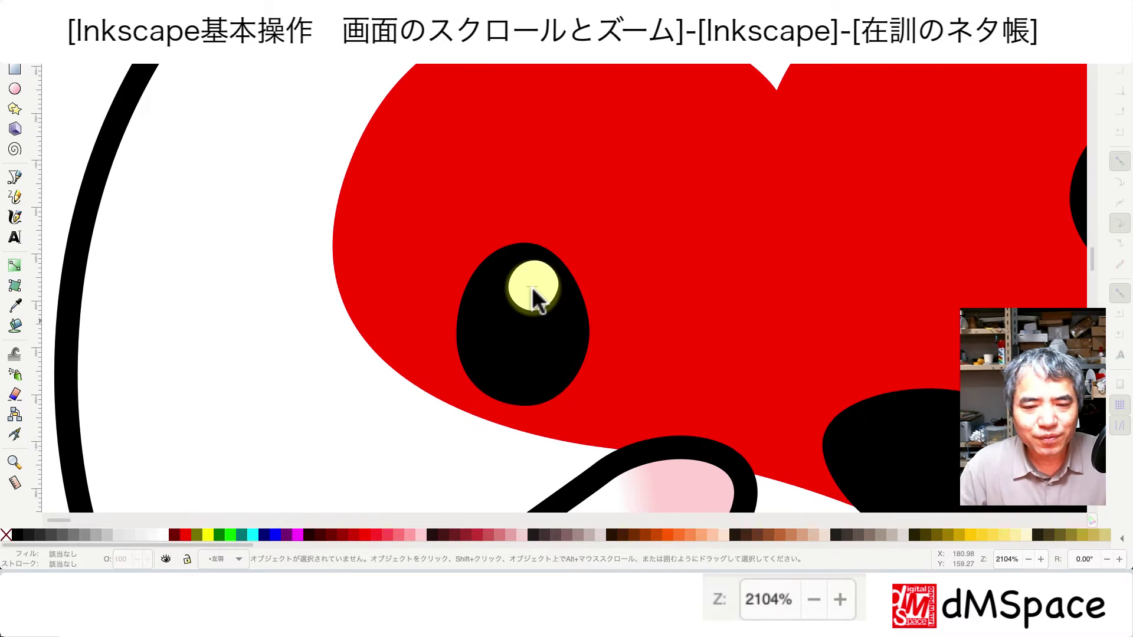
scroll(531, 287, up, 2)
scroll(532, 287, up, 1)
scroll(532, 287, up, 1)
scroll(532, 287, up, 2)
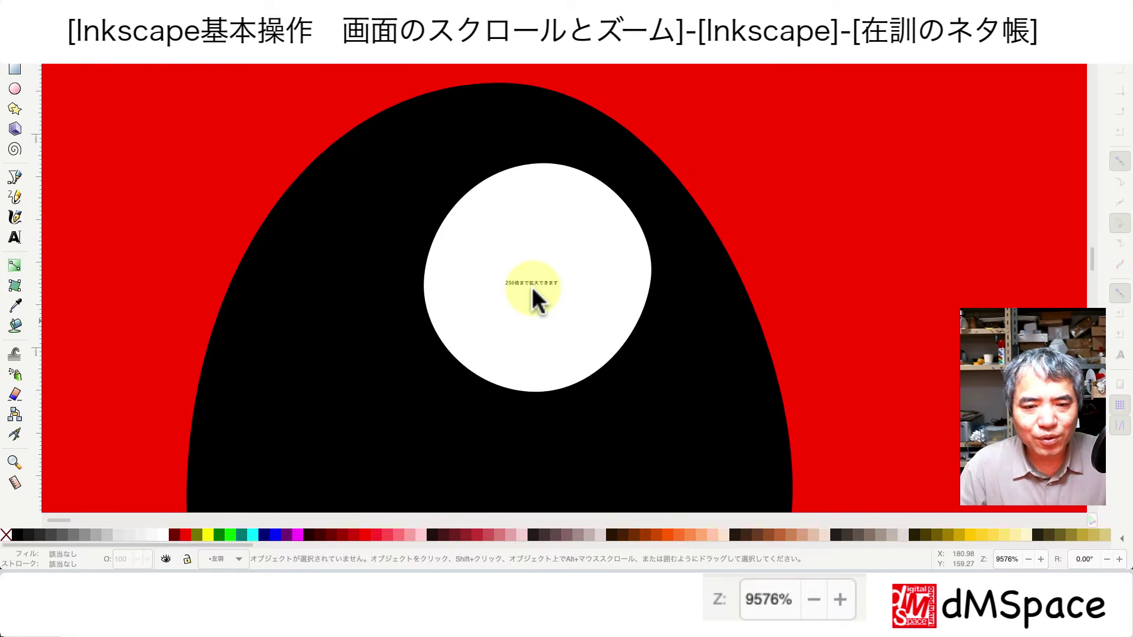
scroll(532, 288, up, 2)
scroll(532, 288, up, 2)
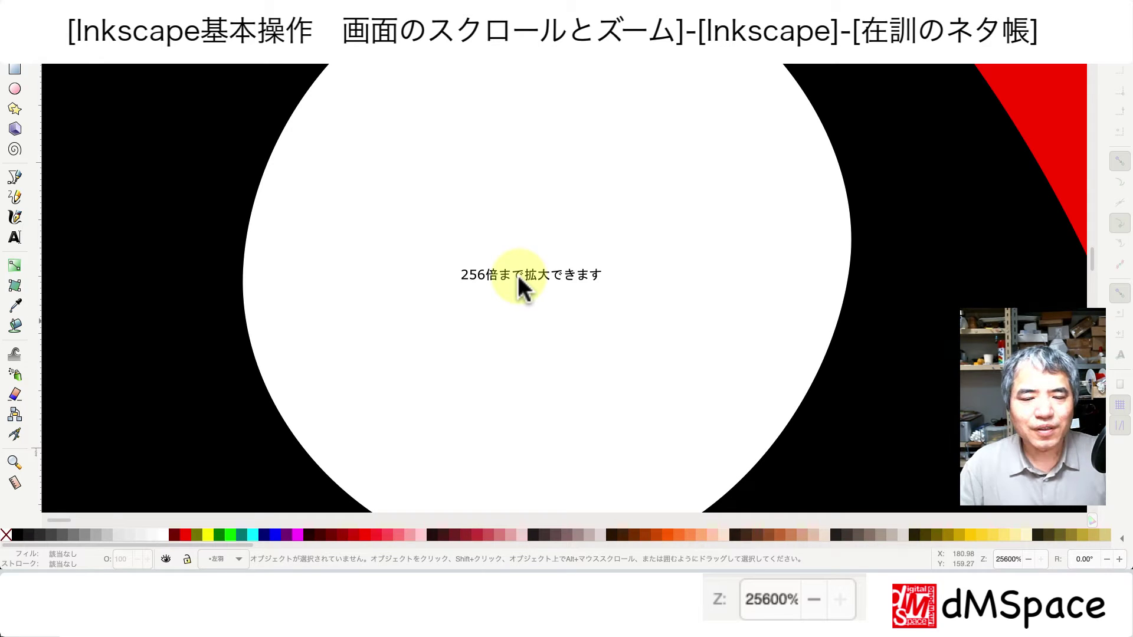
Zoom out to 1.0%, showing the huge bird outline and the text 1%まで縮小できます
scroll(518, 275, down, 1)
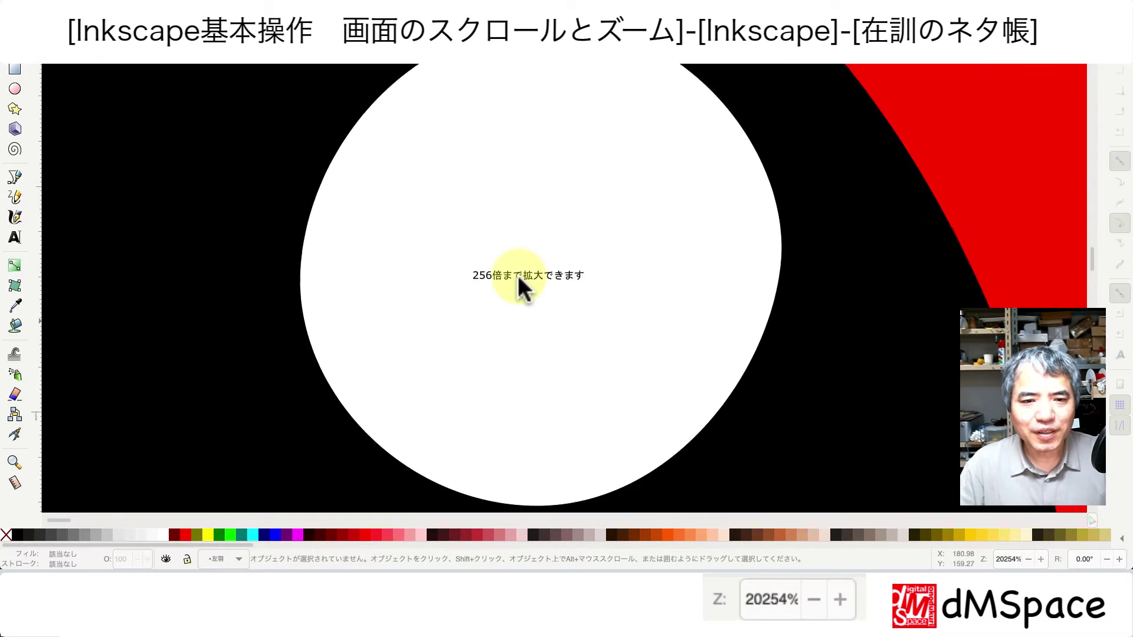
scroll(517, 274, down, 1)
scroll(518, 275, down, 2)
scroll(518, 275, down, 1)
scroll(518, 275, down, 2)
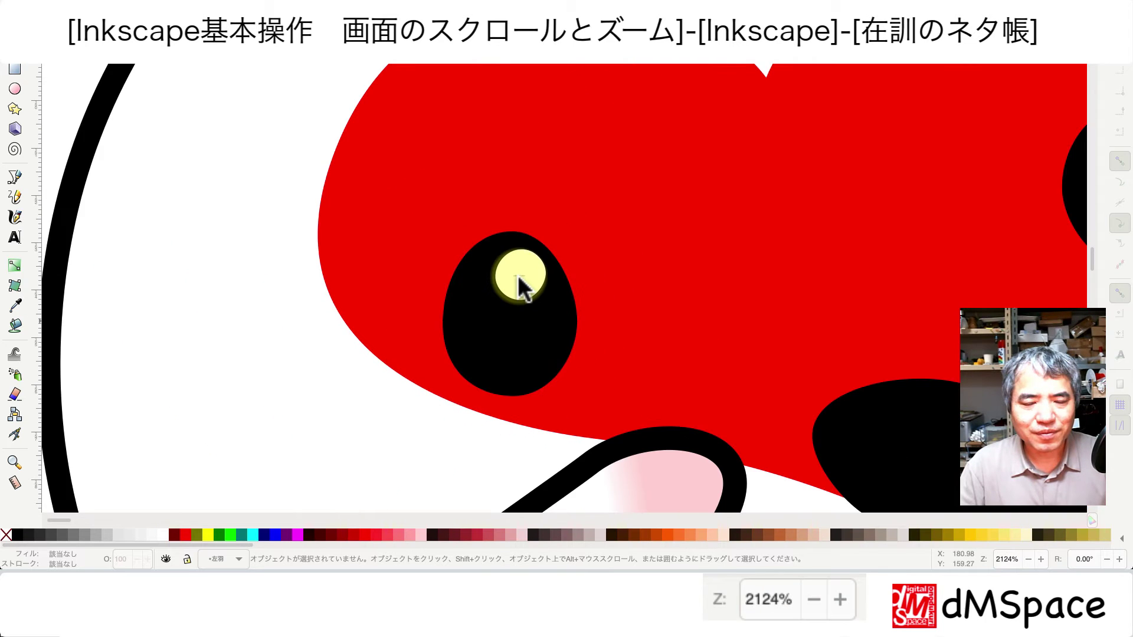
scroll(517, 275, down, 2)
scroll(518, 274, down, 1)
scroll(518, 275, down, 3)
scroll(517, 275, down, 2)
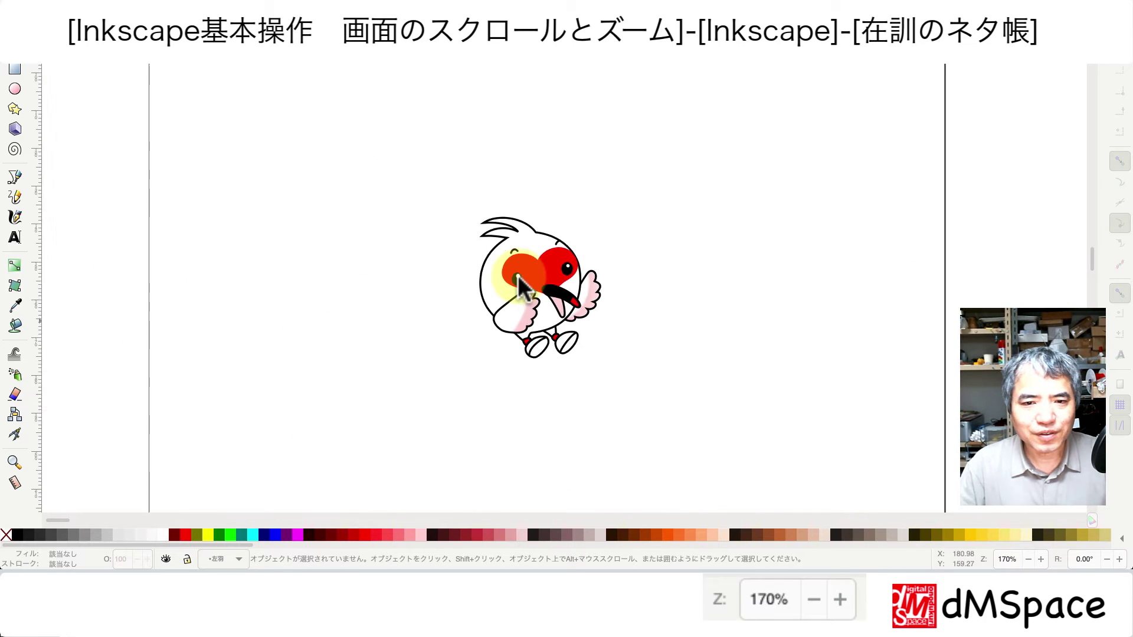
scroll(518, 275, down, 2)
scroll(518, 275, down, 1)
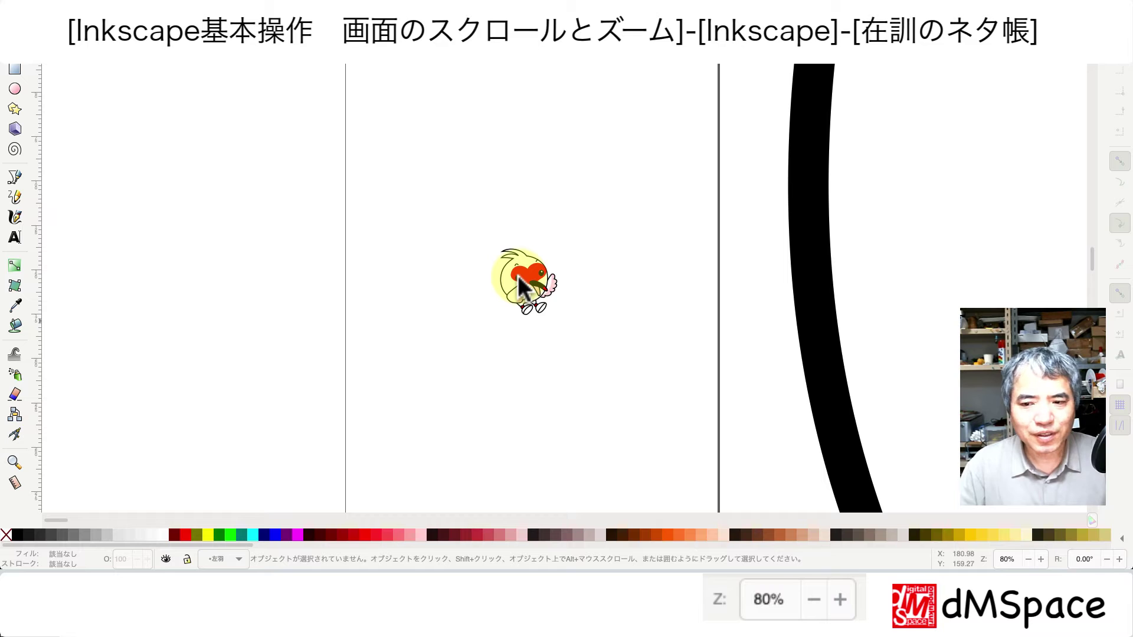
scroll(518, 275, down, 1)
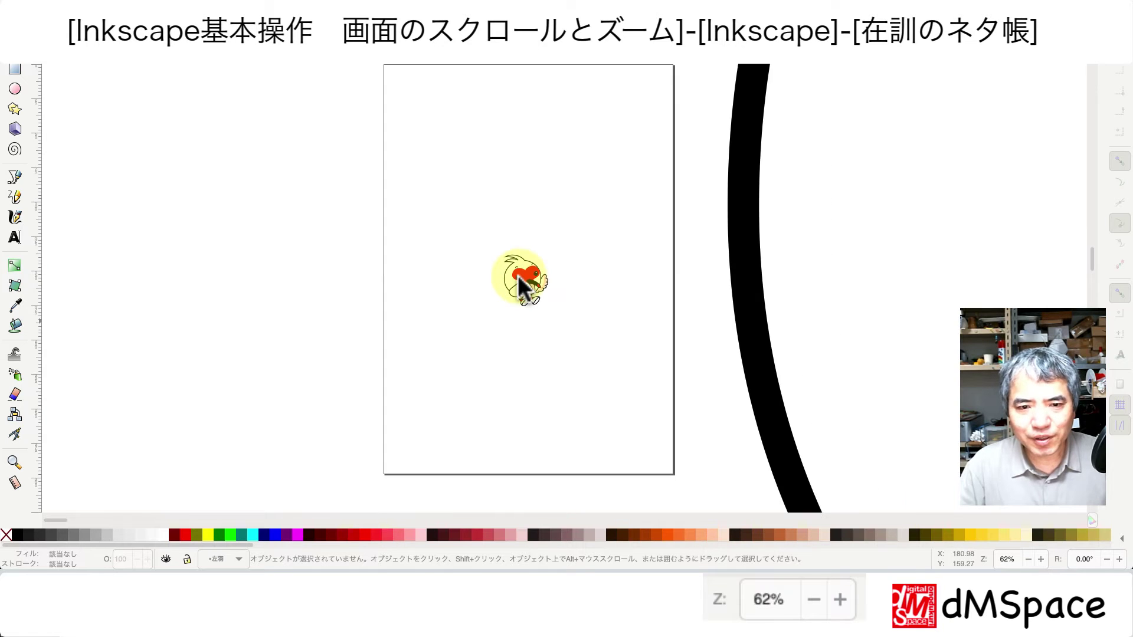
scroll(518, 275, down, 1)
scroll(517, 275, down, 1)
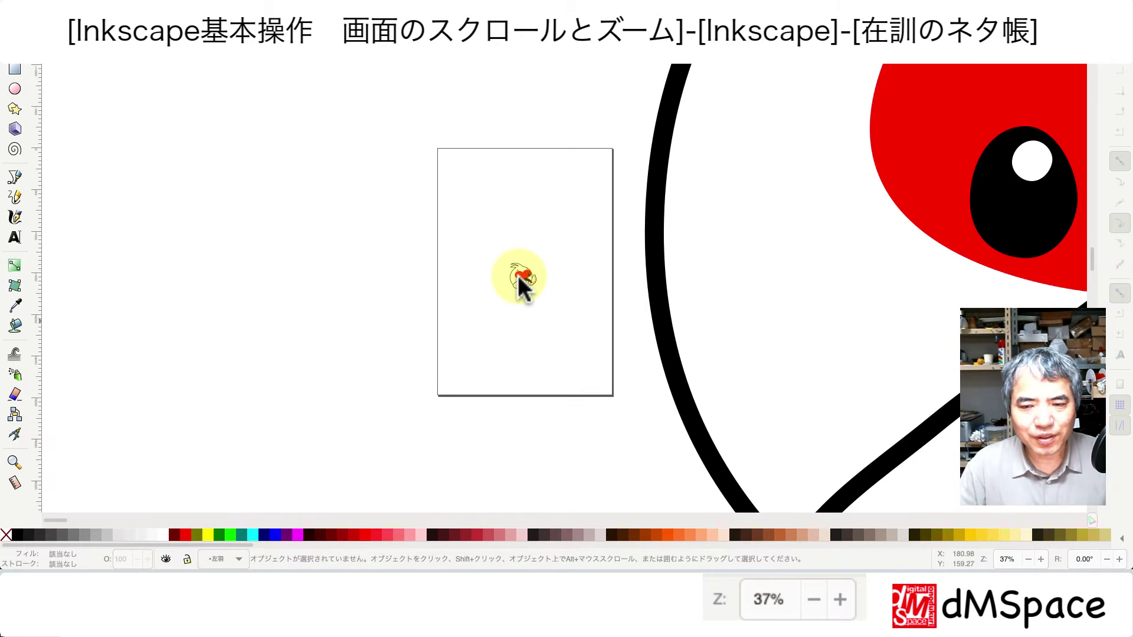
scroll(518, 275, down, 1)
scroll(518, 276, down, 1)
scroll(517, 275, down, 1)
scroll(518, 276, down, 1)
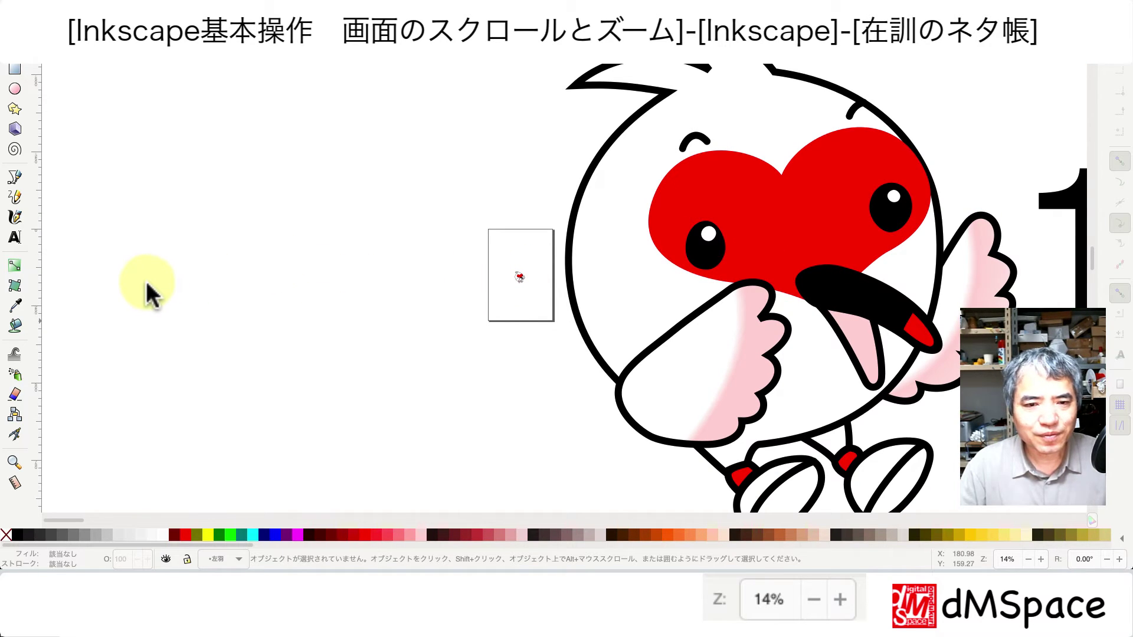
scroll(146, 281, down, 1)
scroll(146, 281, down, 1)
scroll(146, 281, down, 1)
scroll(146, 281, down, 1)
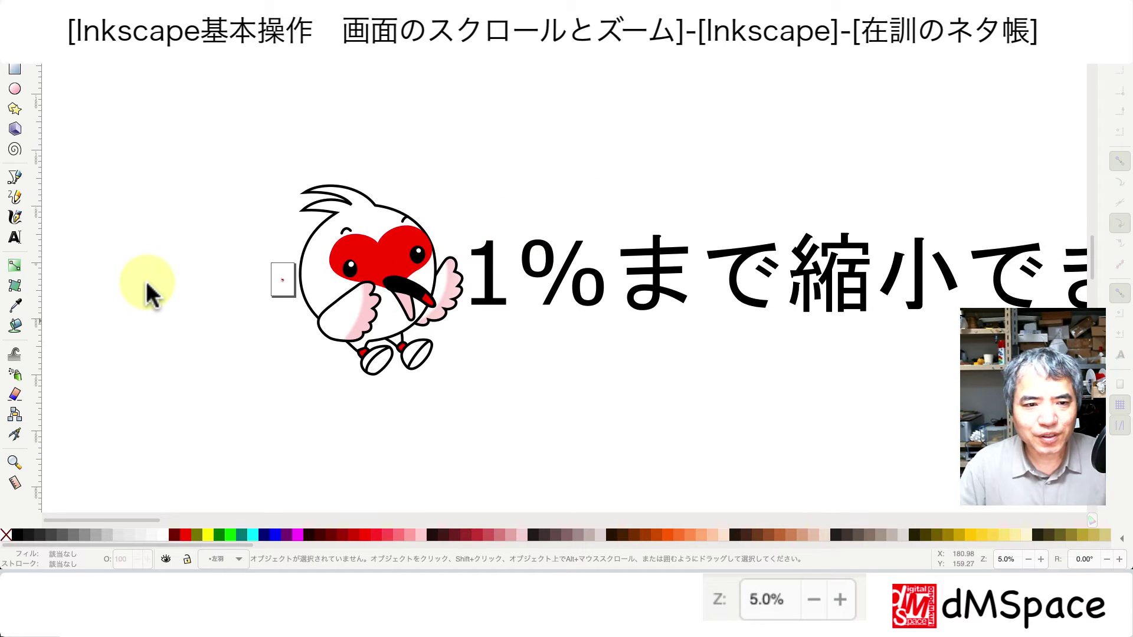
scroll(145, 280, down, 1)
scroll(146, 281, down, 1)
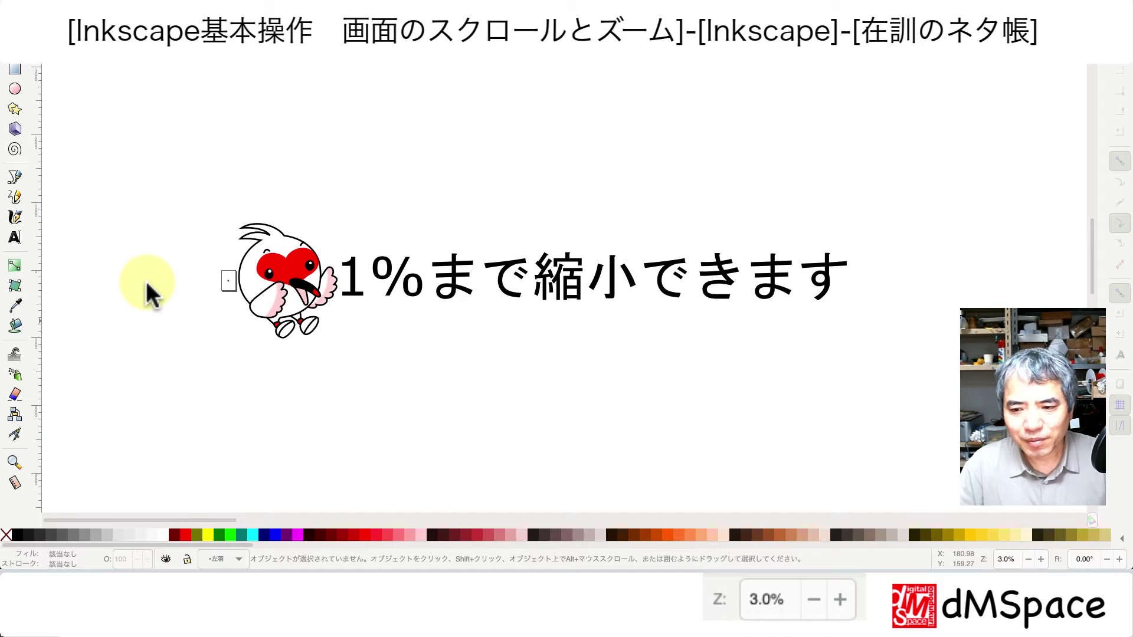
scroll(146, 280, down, 1)
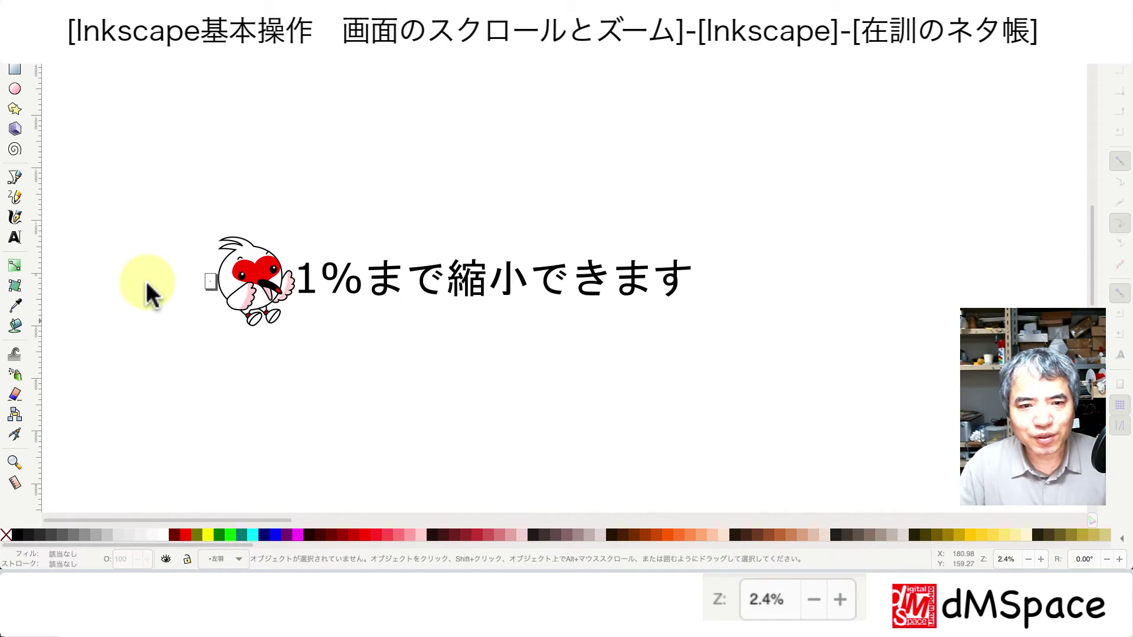
scroll(146, 281, down, 1)
scroll(146, 281, down, 1)
scroll(146, 281, down, 1)
scroll(145, 280, down, 1)
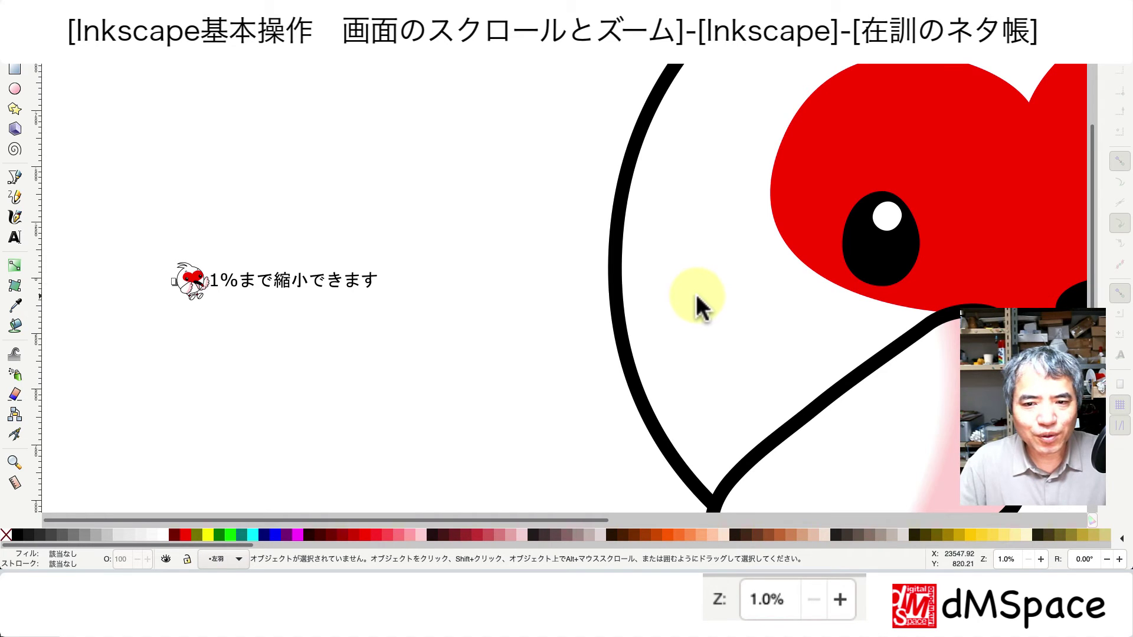
Pan across the giant bird's face down to its feet and the note 自由にスクロールができるようになりました！
drag(697, 297, 406, 288)
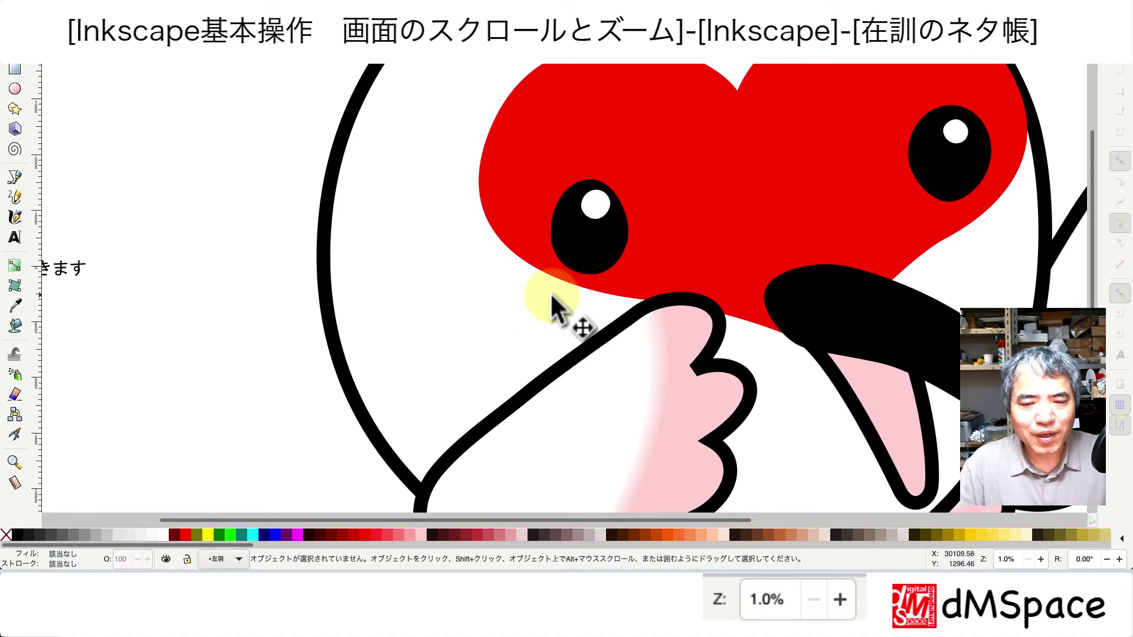
mouse_move(553, 308)
mouse_down()
mouse_move(543, 295)
mouse_move(334, 283)
mouse_move(232, 289)
mouse_move(226, 247)
mouse_move(210, 236)
mouse_move(229, 165)
mouse_move(185, 101)
mouse_move(45, 97)
mouse_up()
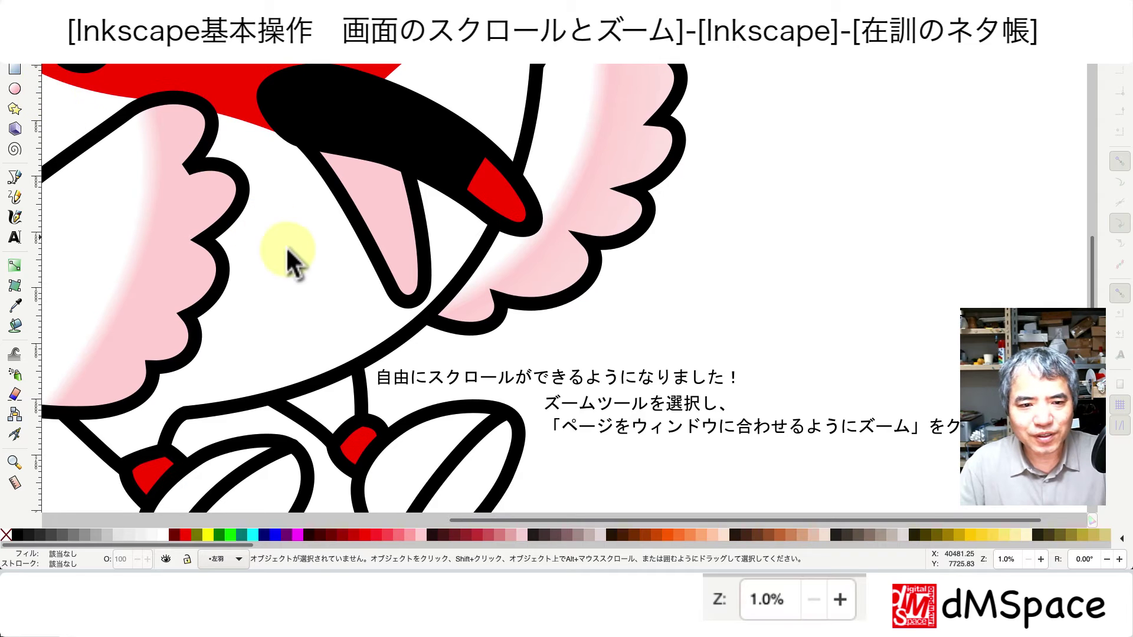
drag(346, 303, 262, 254)
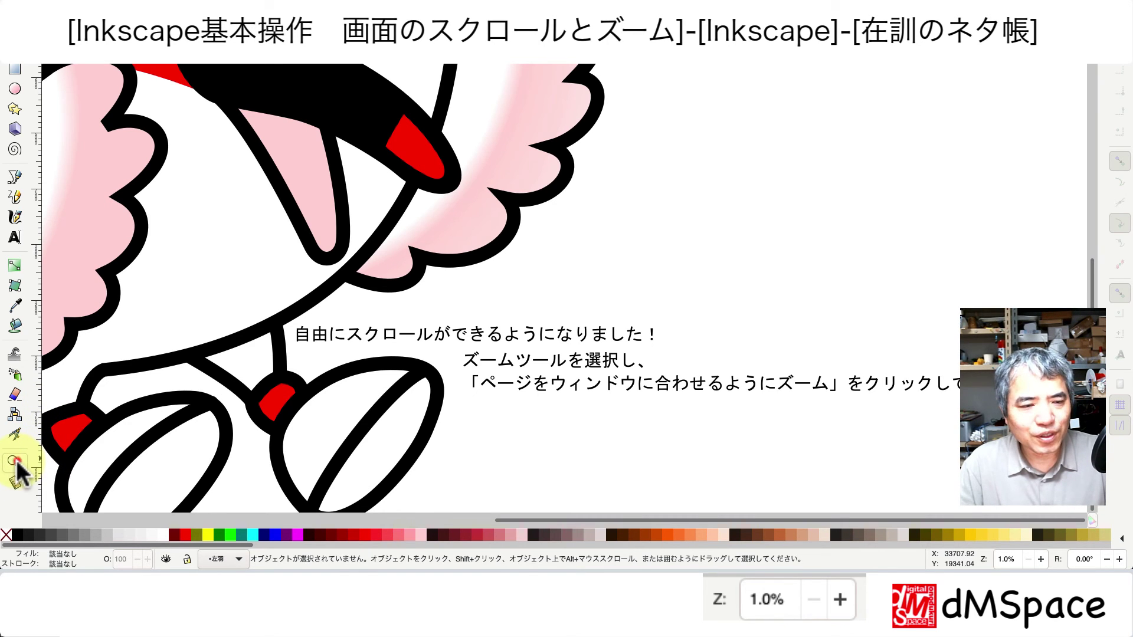
Activate the Zoom tool and apply 'Zoom page to fit window'
click(15, 462)
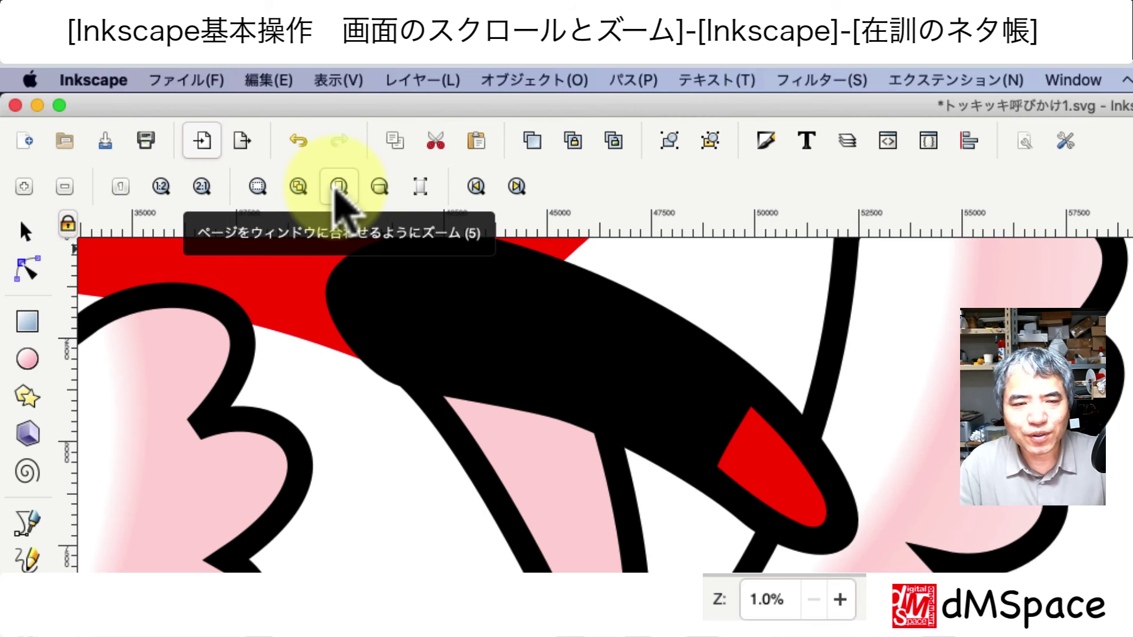
click(335, 187)
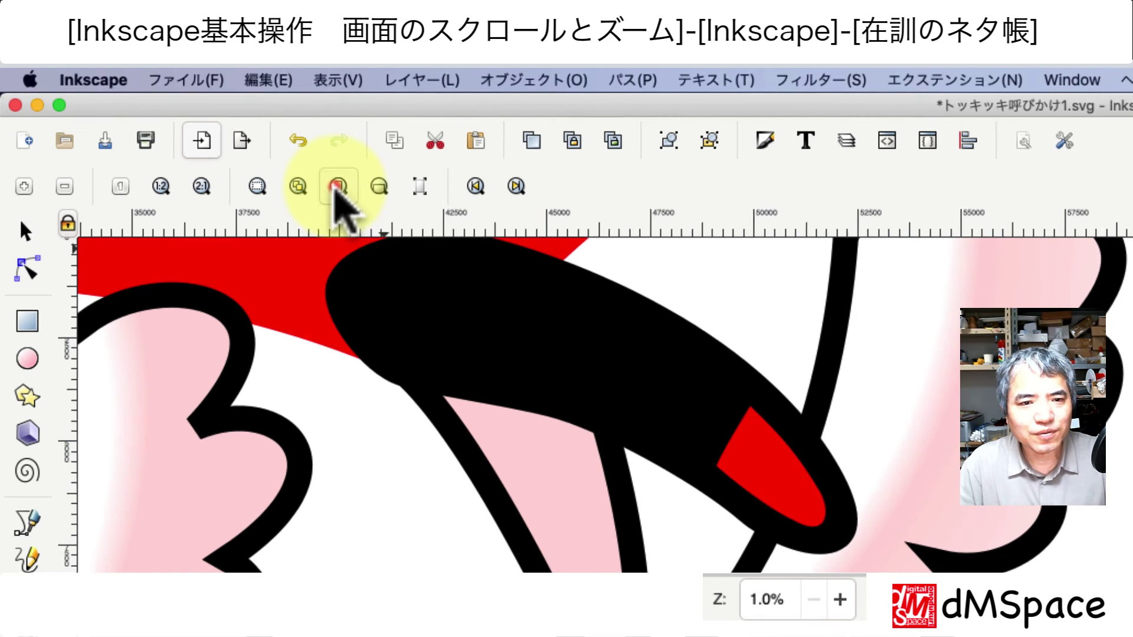